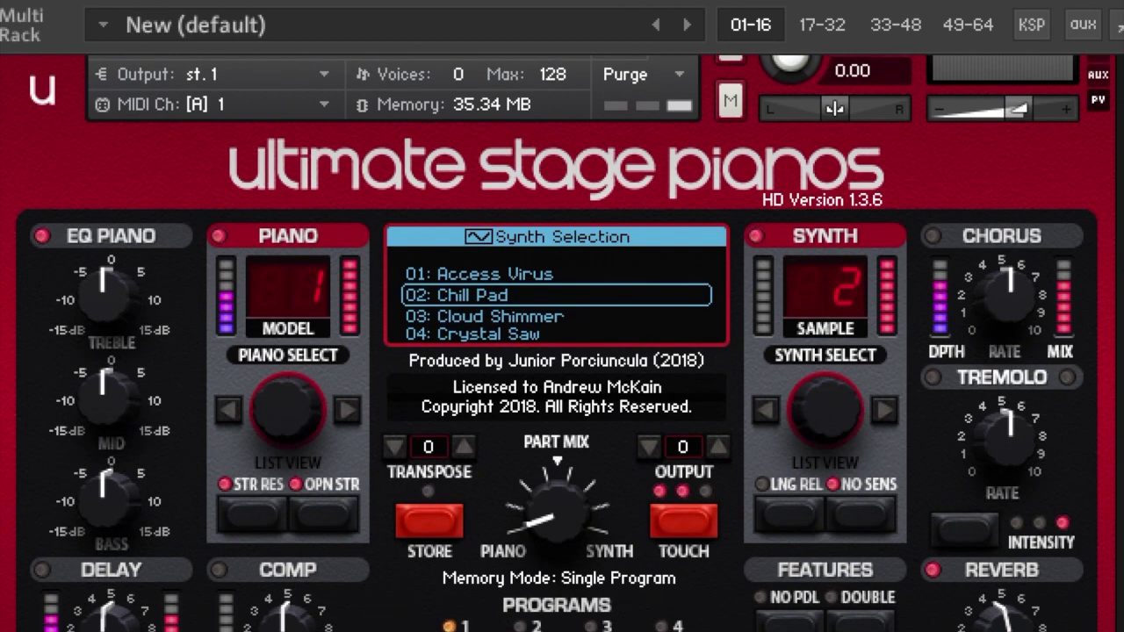
# Step: Switch the piano model to 02: Velvet Grand and adjust the part mix, finishing close to the piano side
pyautogui.scroll(-1, 563, 344)
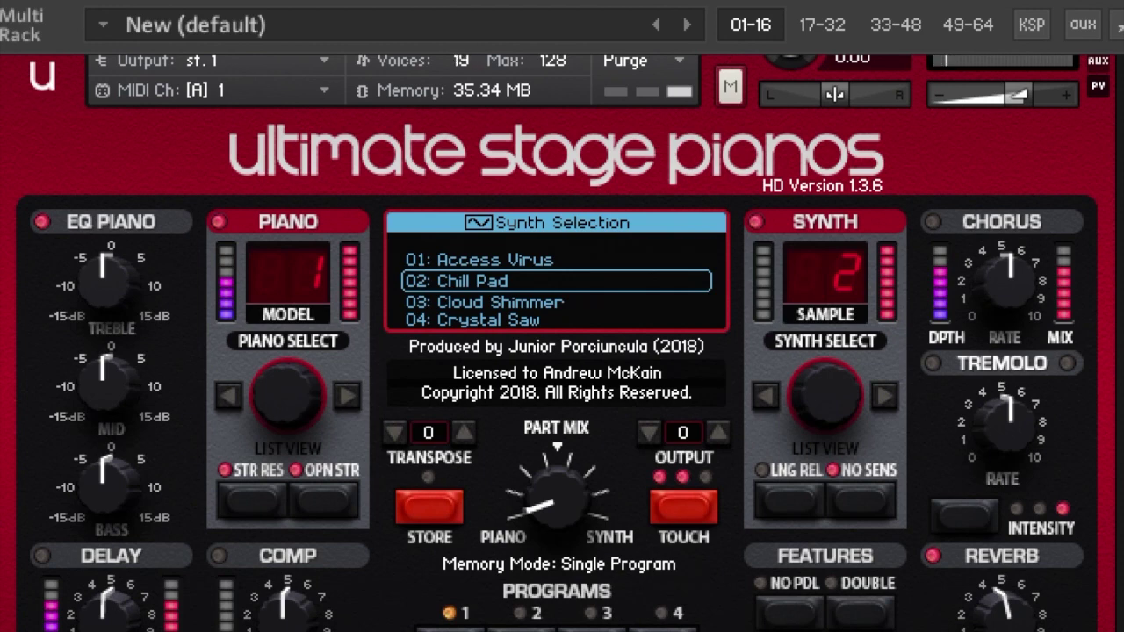
pyautogui.moveTo(532, 524); pyautogui.dragTo(533, 497)
pyautogui.click(296, 382)
pyautogui.scroll(-1, 296, 382)
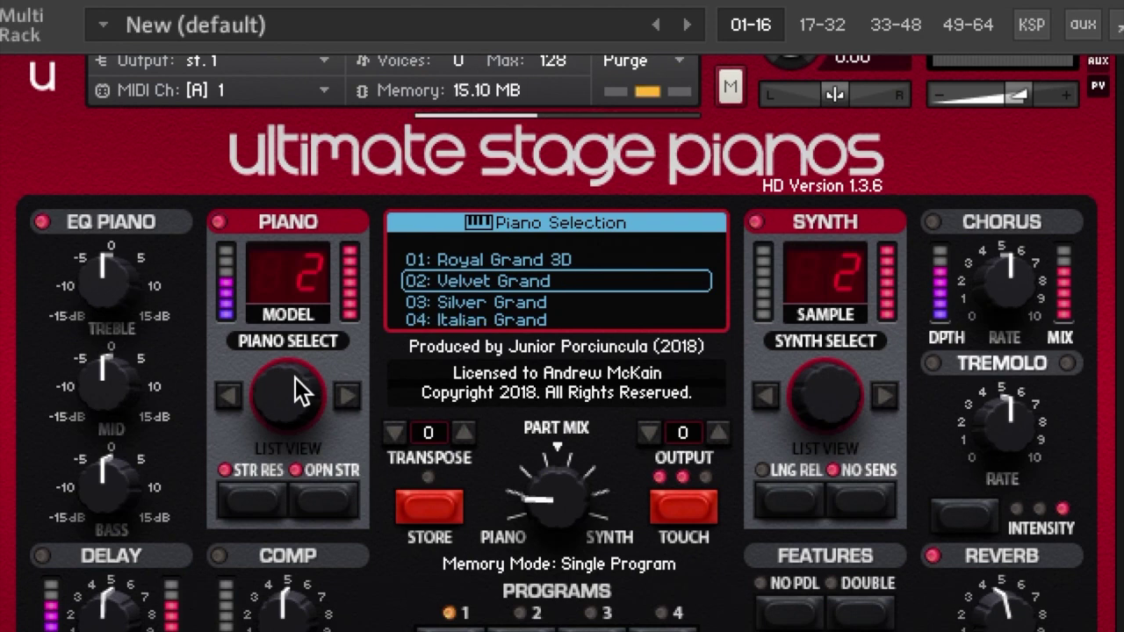
pyautogui.moveTo(554, 492); pyautogui.dragTo(549, 524)
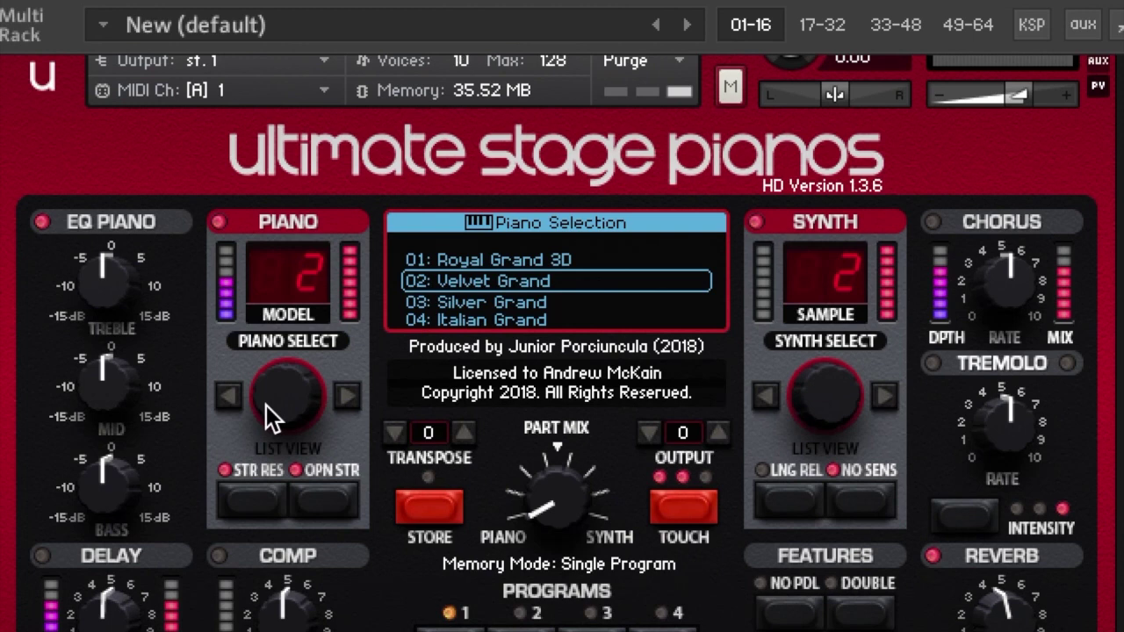
# Step: Advance the piano model through 03: Silver Grand to 04: Italian Grand and raise the compressor knob to about 6
pyautogui.moveTo(266, 405); pyautogui.dragTo(265, 397)
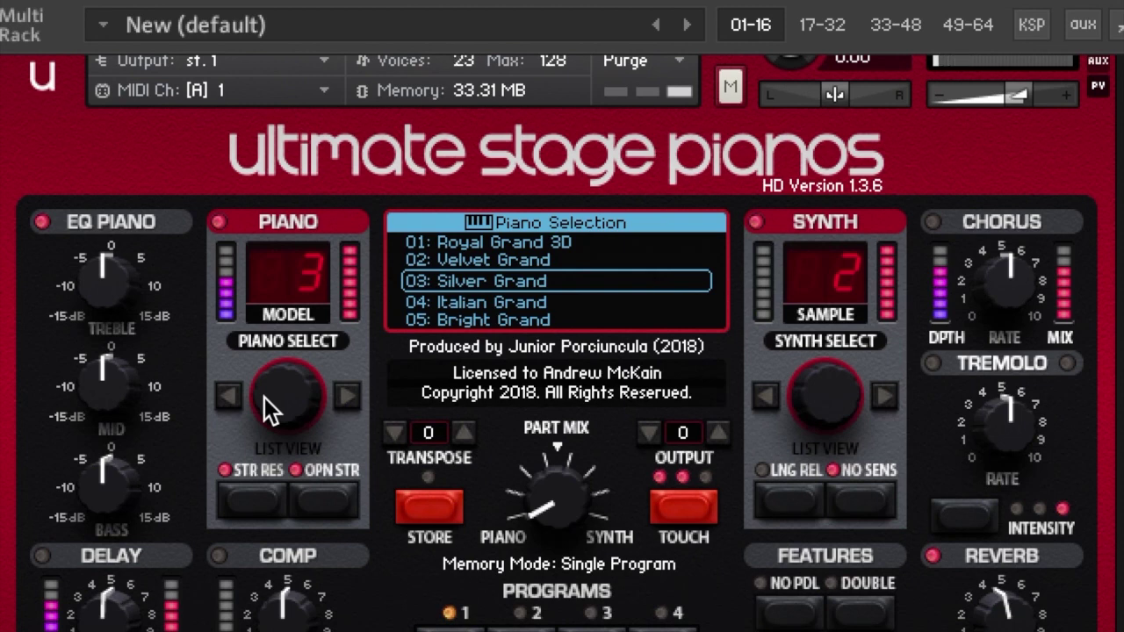
pyautogui.moveTo(264, 396); pyautogui.dragTo(265, 392)
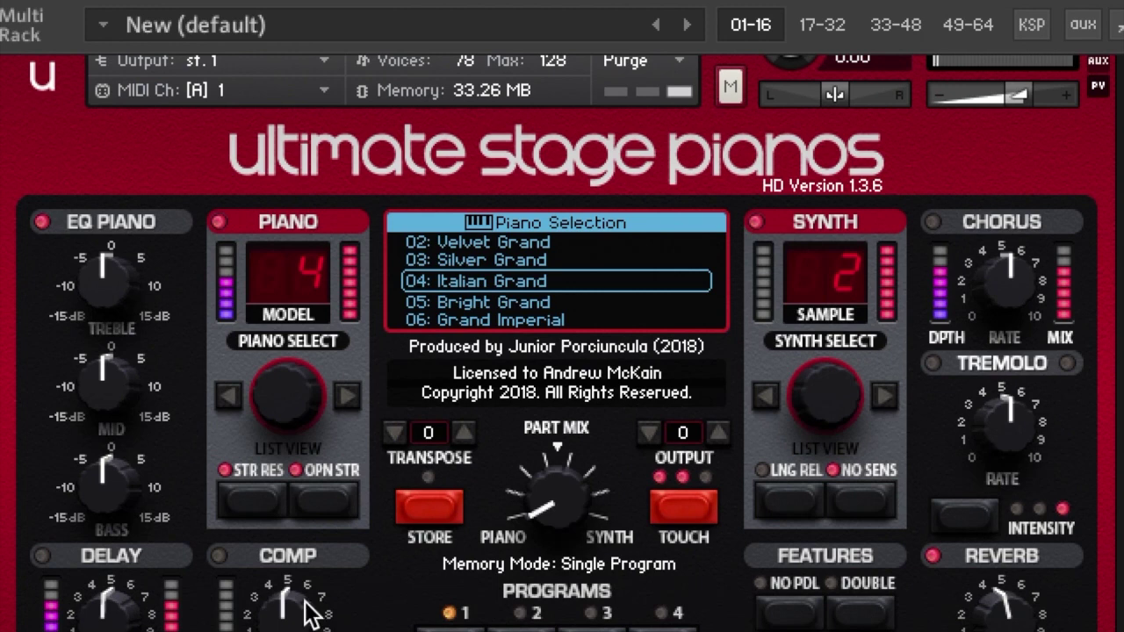
pyautogui.moveTo(293, 606); pyautogui.dragTo(291, 564)
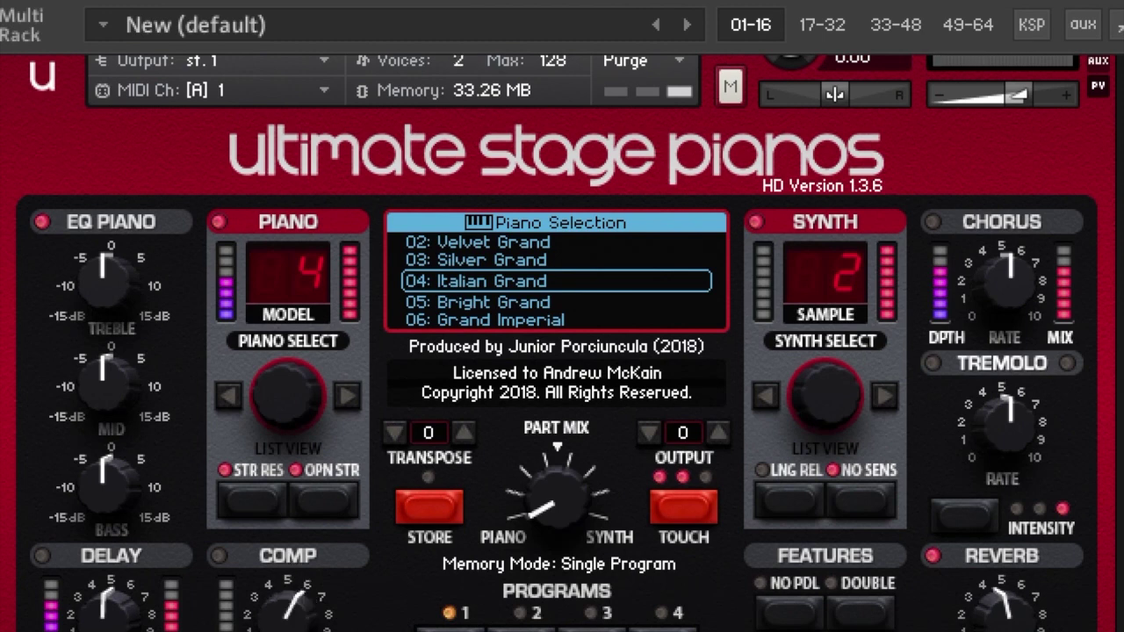
# Step: Advance the piano model one at a time through Bright Grand, Grand Imperial and Grand Lady D to 08: Studio Grand 1
pyautogui.moveTo(291, 381); pyautogui.dragTo(290, 373)
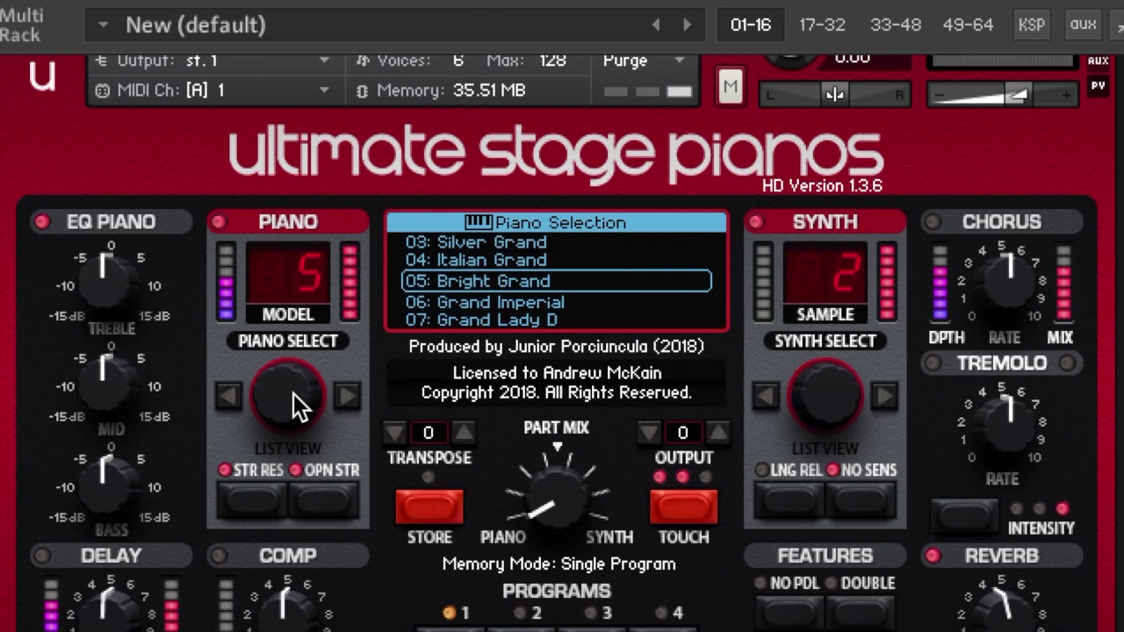
pyautogui.scroll(1, 298, 404)
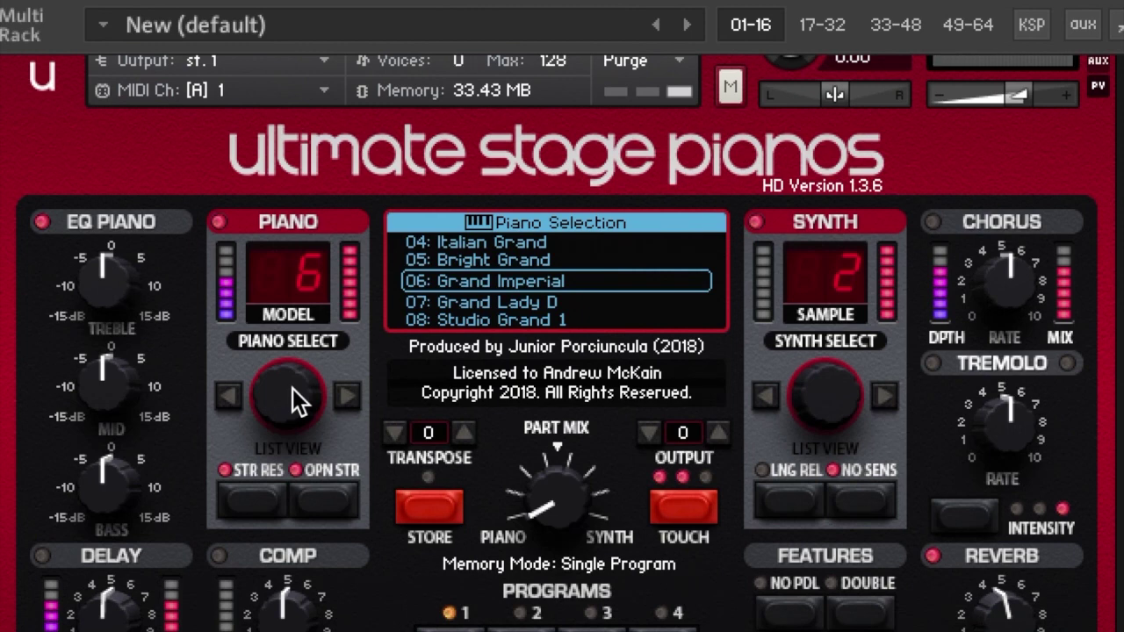
pyautogui.scroll(1, 296, 398)
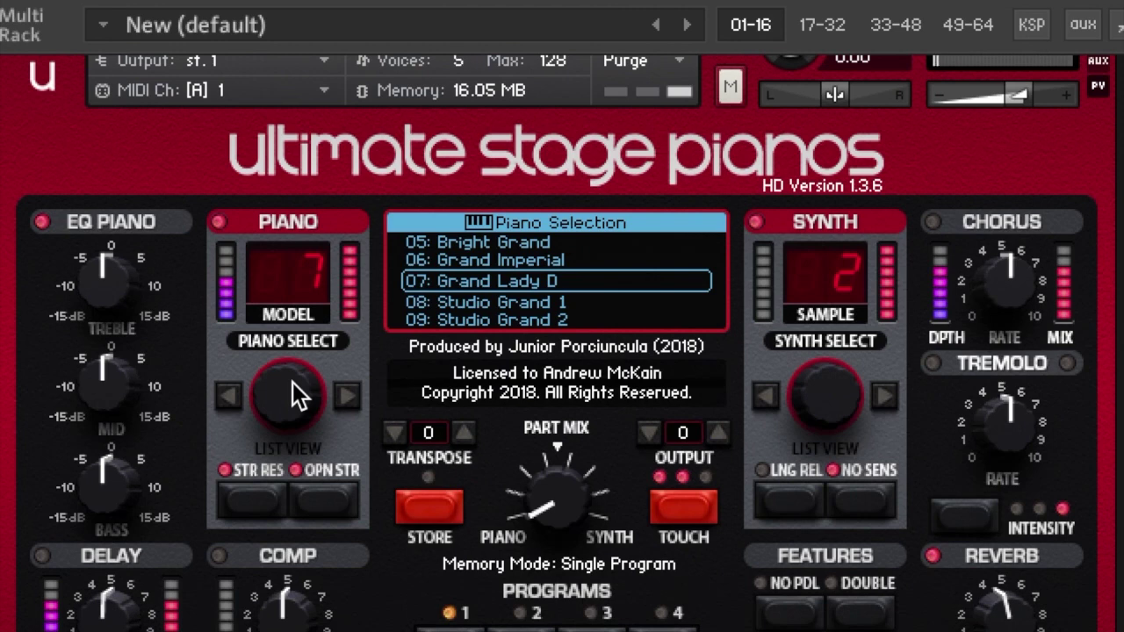
pyautogui.scroll(1, 293, 381)
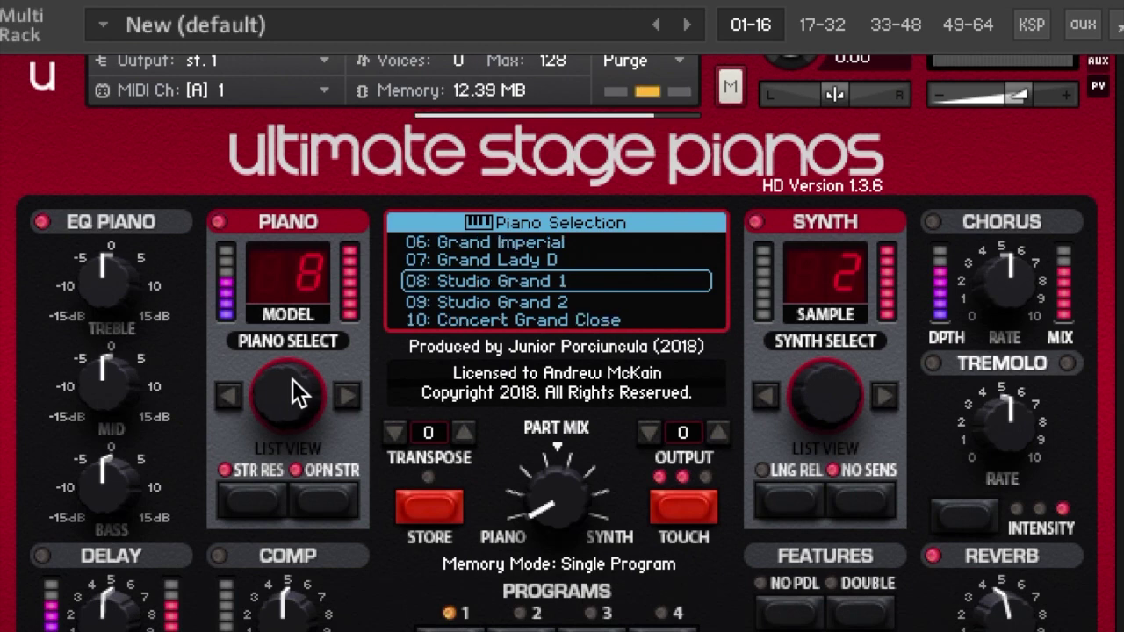
# Step: Switch back and forth between Grand Lady D and the two Studio Grand models, ending on 09: Studio Grand 2
pyautogui.scroll(-1, 293, 379)
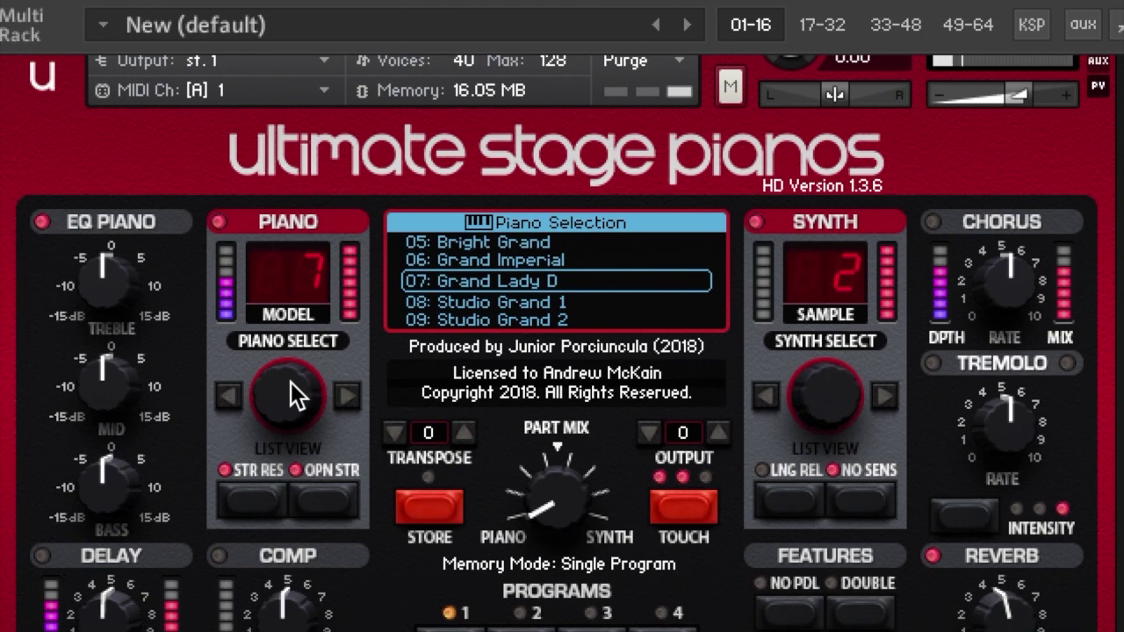
pyautogui.scroll(2, 290, 378)
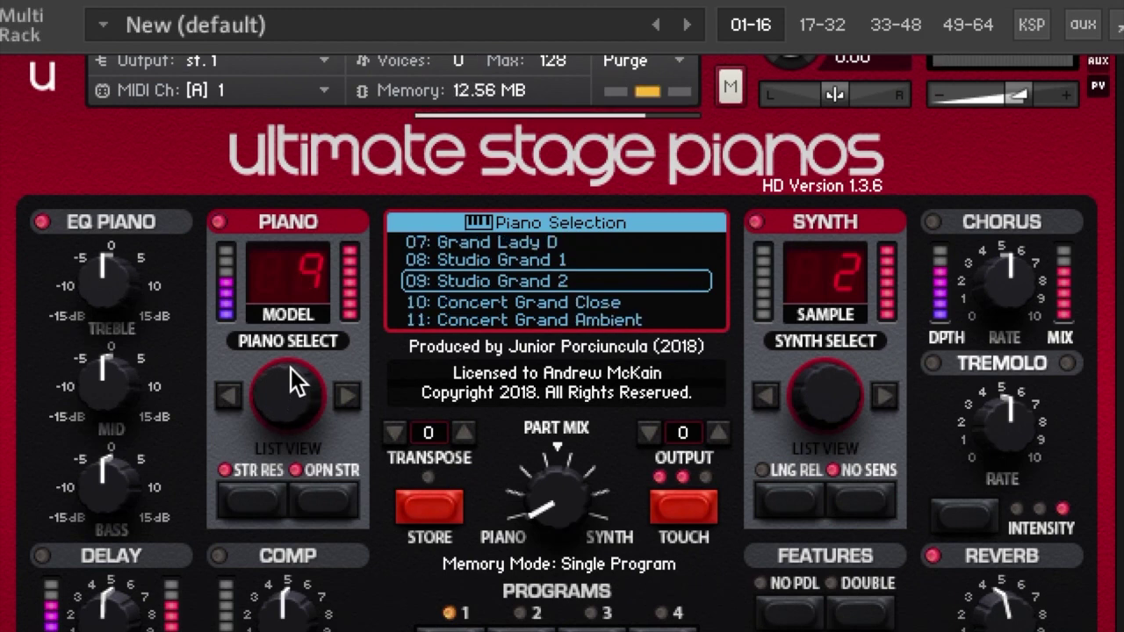
pyautogui.scroll(-1, 288, 374)
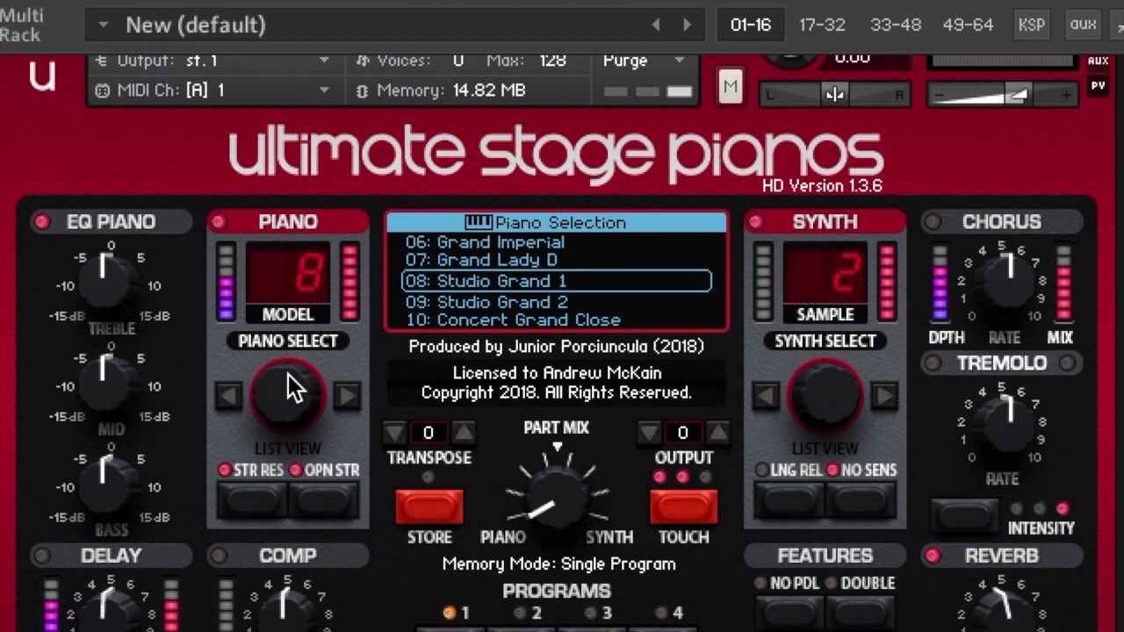
pyautogui.scroll(-1, 288, 372)
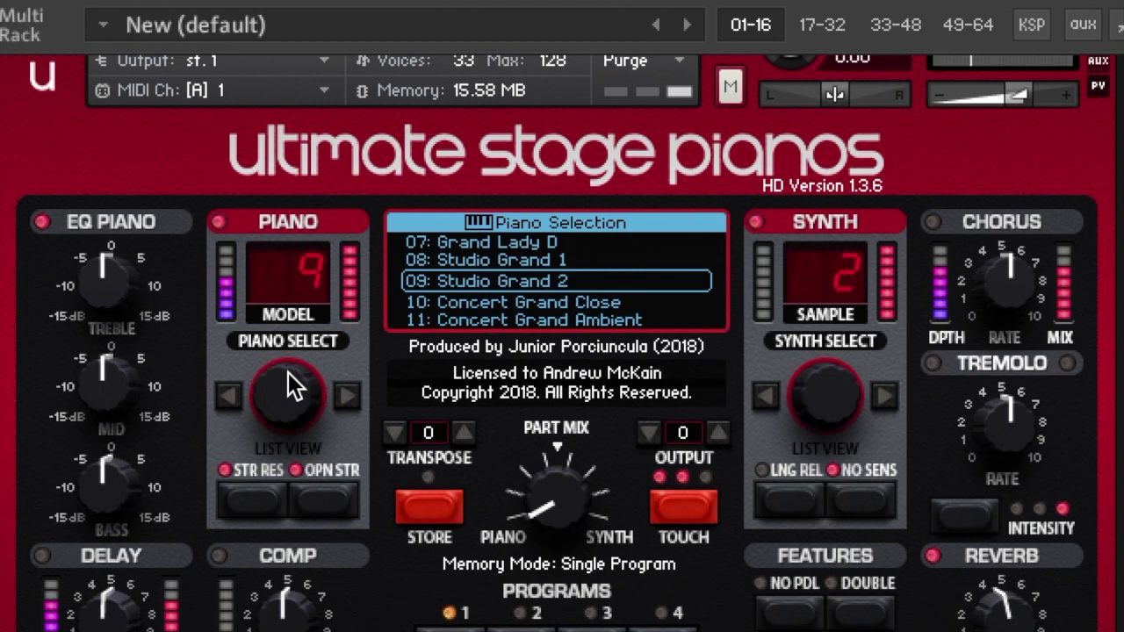
# Step: Load piano model 10: Concert Grand Close, followed by 11: Concert Grand Ambient
pyautogui.scroll(1, 299, 406)
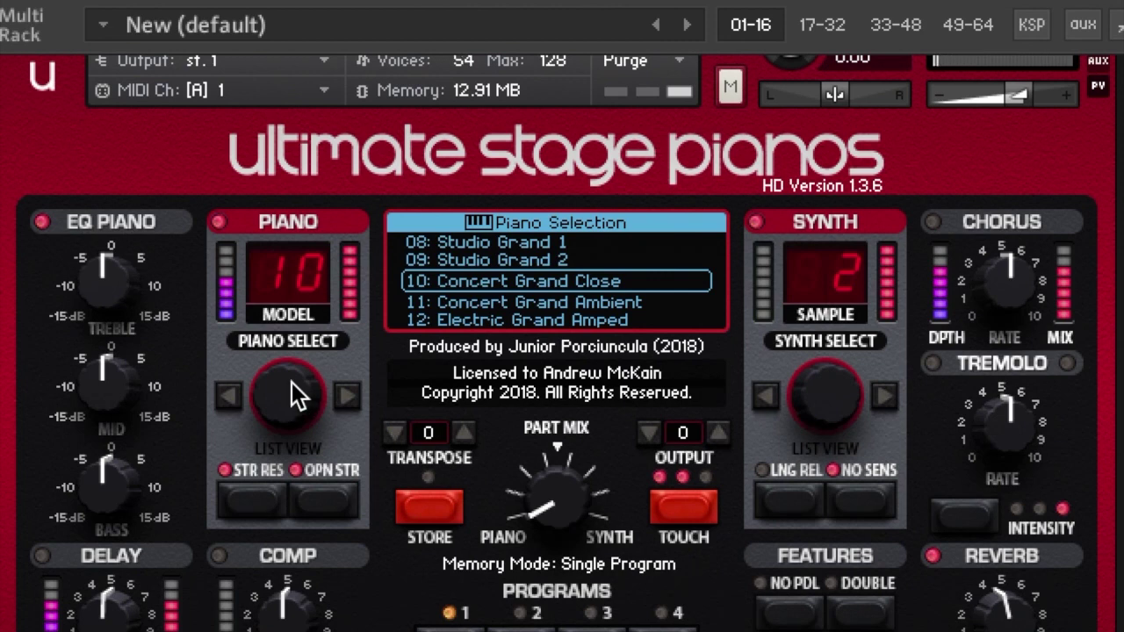
pyautogui.scroll(2, 290, 396)
pyautogui.scroll(-2, 290, 395)
pyautogui.scroll(1, 294, 397)
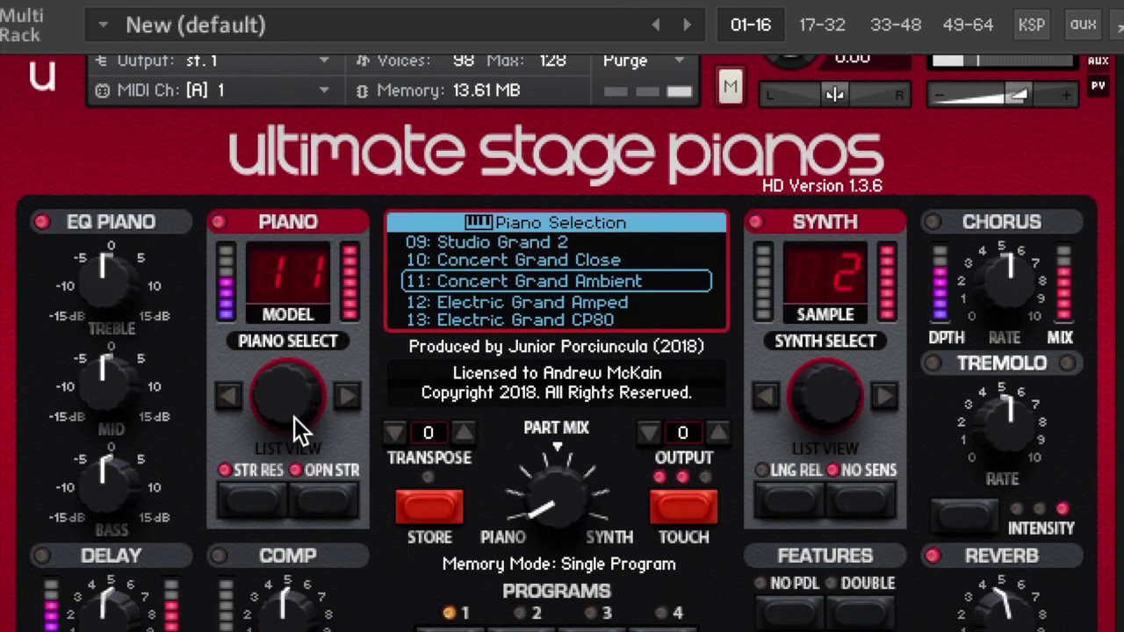
# Step: Move to the upright pianos, stepping from 15: Baby Upright through Amber and Bambino to 18: Mellow Upright
pyautogui.moveTo(294, 417); pyautogui.dragTo(288, 391)
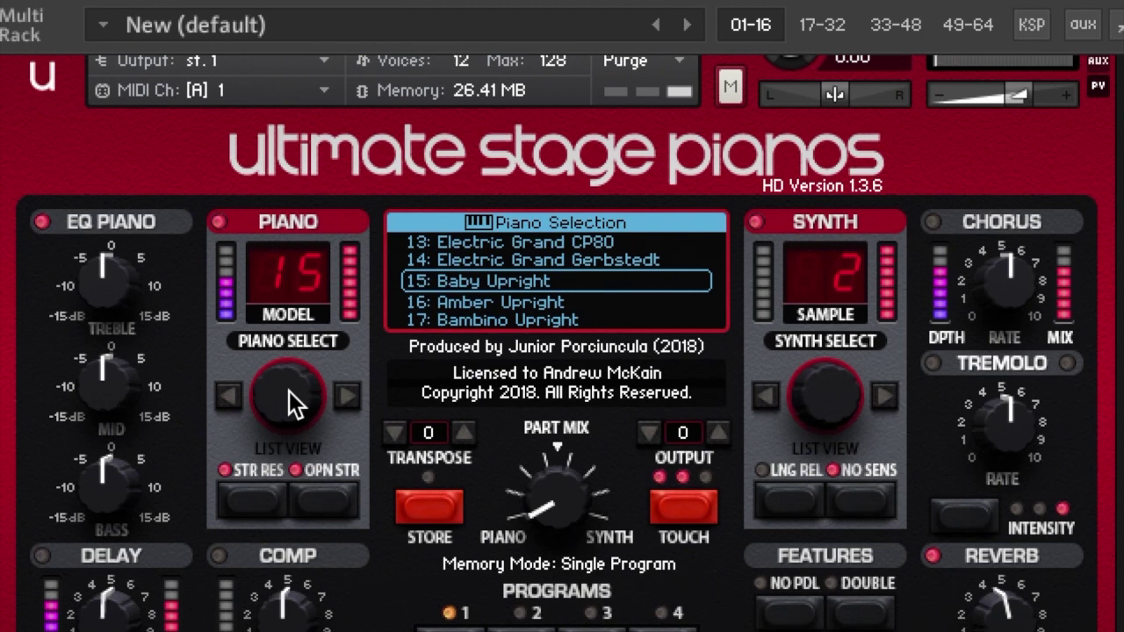
pyautogui.scroll(1, 293, 402)
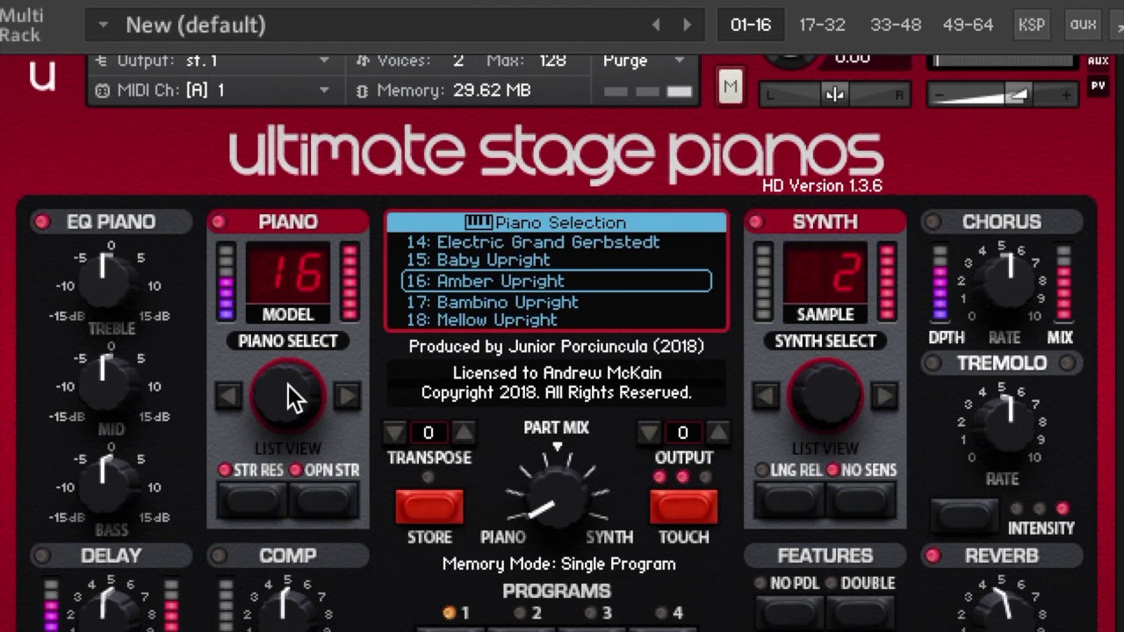
pyautogui.moveTo(288, 385); pyautogui.dragTo(288, 379)
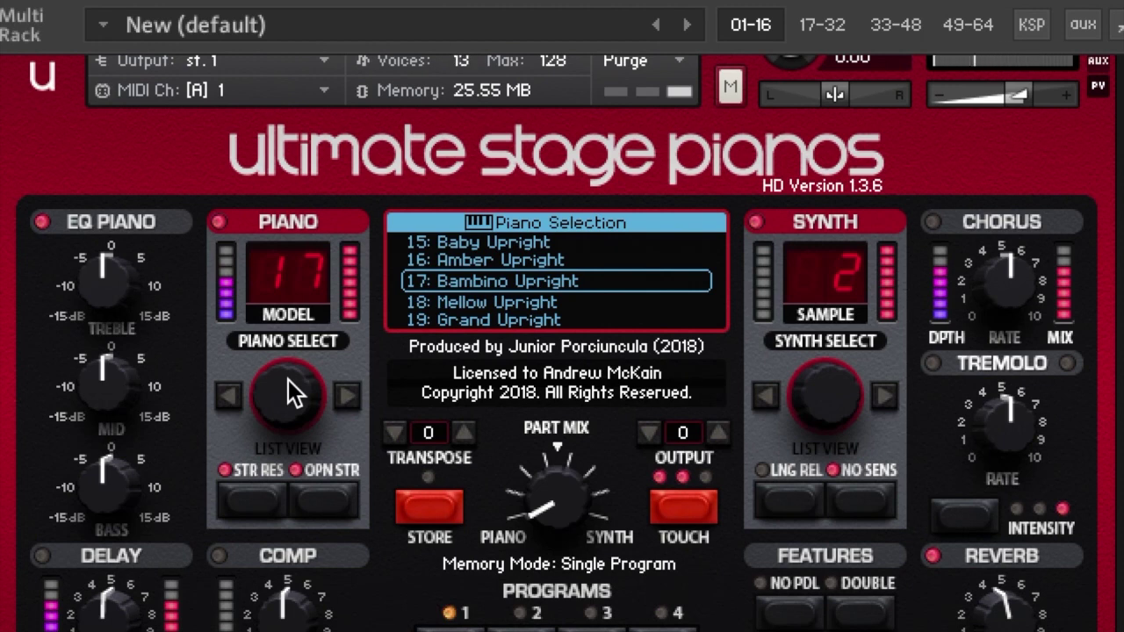
pyautogui.moveTo(288, 380); pyautogui.dragTo(289, 375)
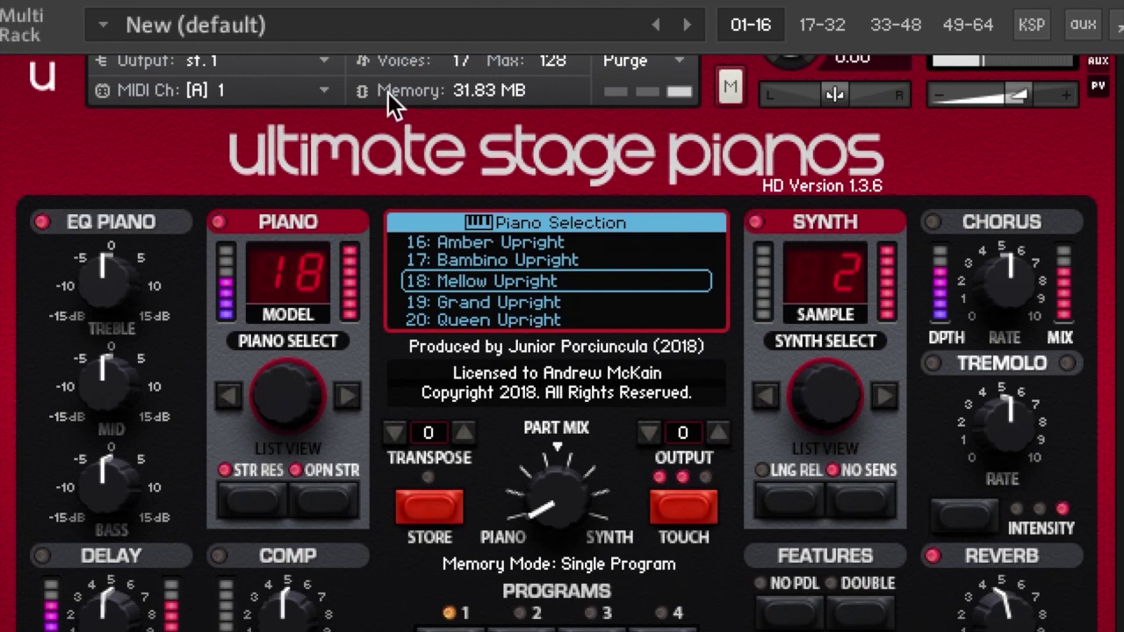
# Step: Shift the part mix slightly toward the synth and advance the piano model through 19: Grand Upright to 20: Queen Upright
pyautogui.moveTo(550, 494); pyautogui.dragTo(547, 420)
pyautogui.moveTo(545, 513); pyautogui.dragTo(541, 535)
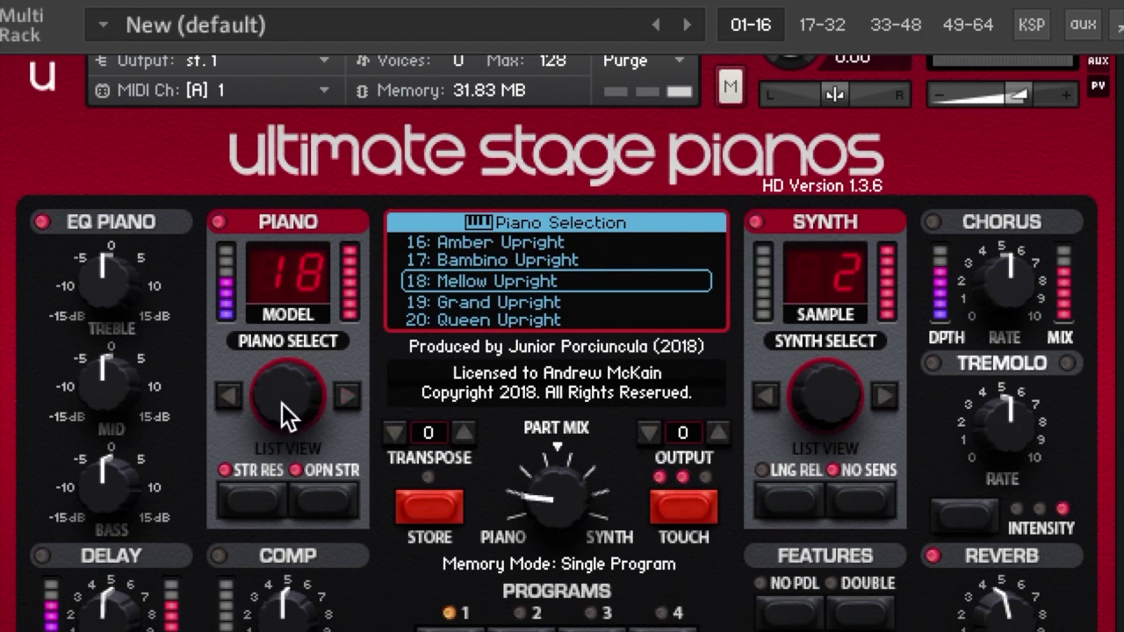
pyautogui.scroll(1, 282, 399)
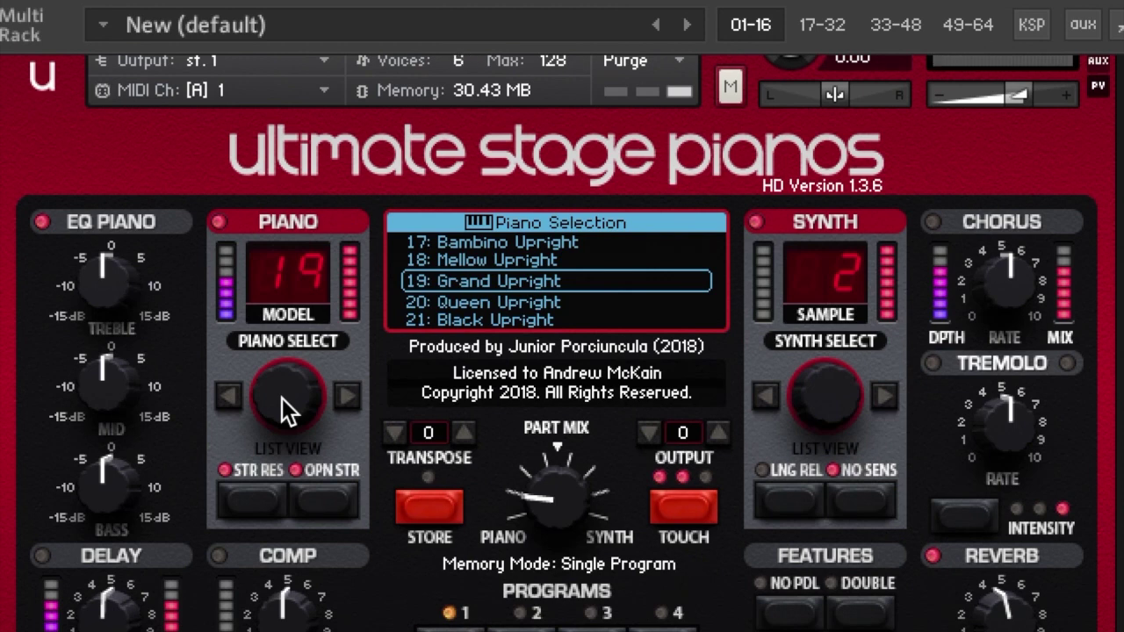
pyautogui.moveTo(282, 396); pyautogui.dragTo(282, 390)
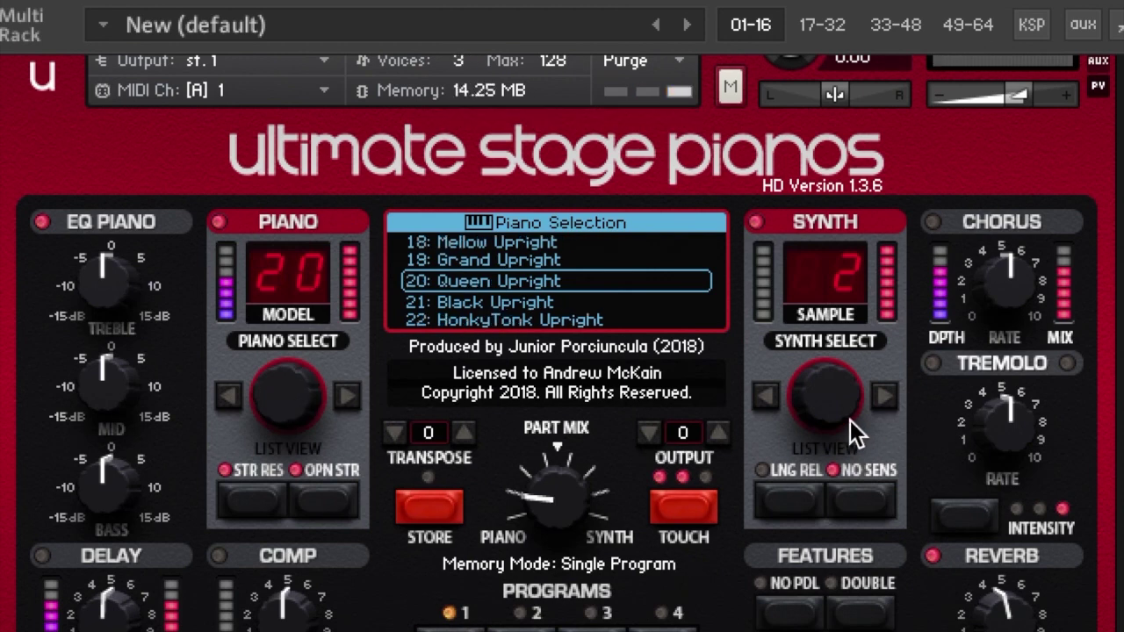
# Step: Change the synth sample to 10: Silver Rain, followed by 11: String Choir
pyautogui.moveTo(849, 420); pyautogui.dragTo(857, 261)
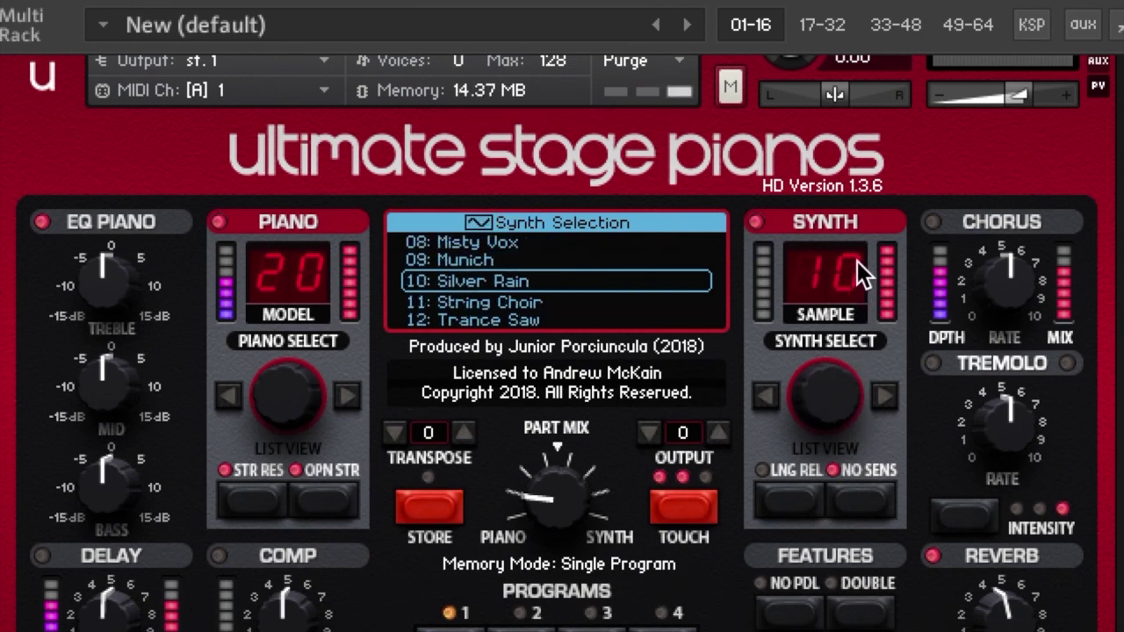
pyautogui.moveTo(827, 391); pyautogui.dragTo(827, 381)
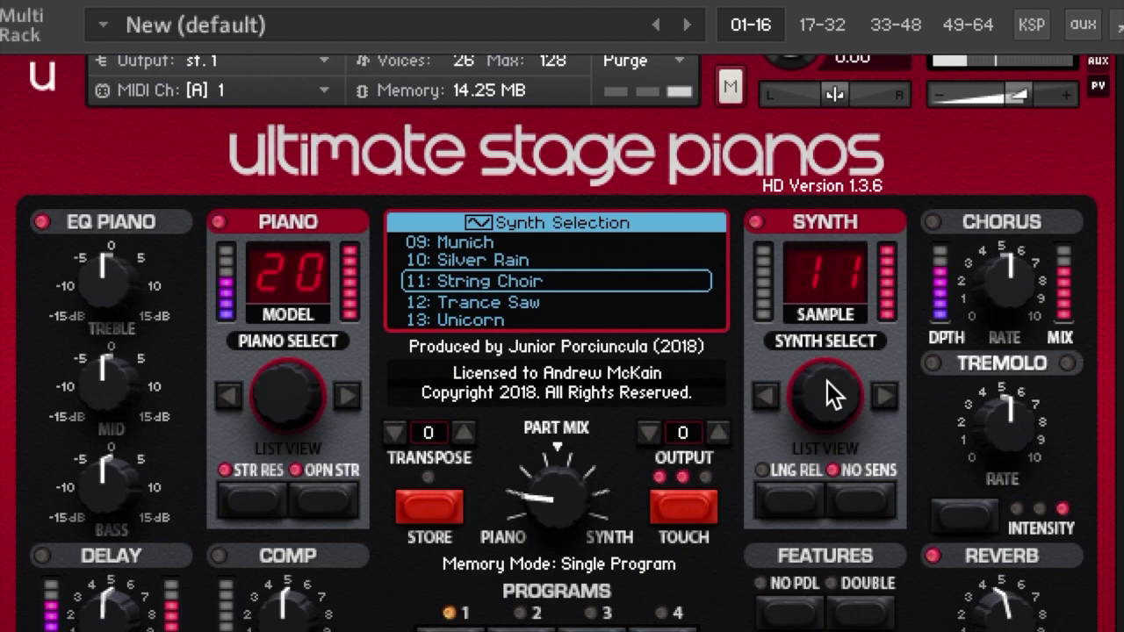
# Step: Turn the part mix fully to piano and advance the piano model through 27: EPiano 1 Mk I Low Deep to 28: EPiano 2 Mk I ClosIdeal
pyautogui.moveTo(281, 402); pyautogui.dragTo(281, 355)
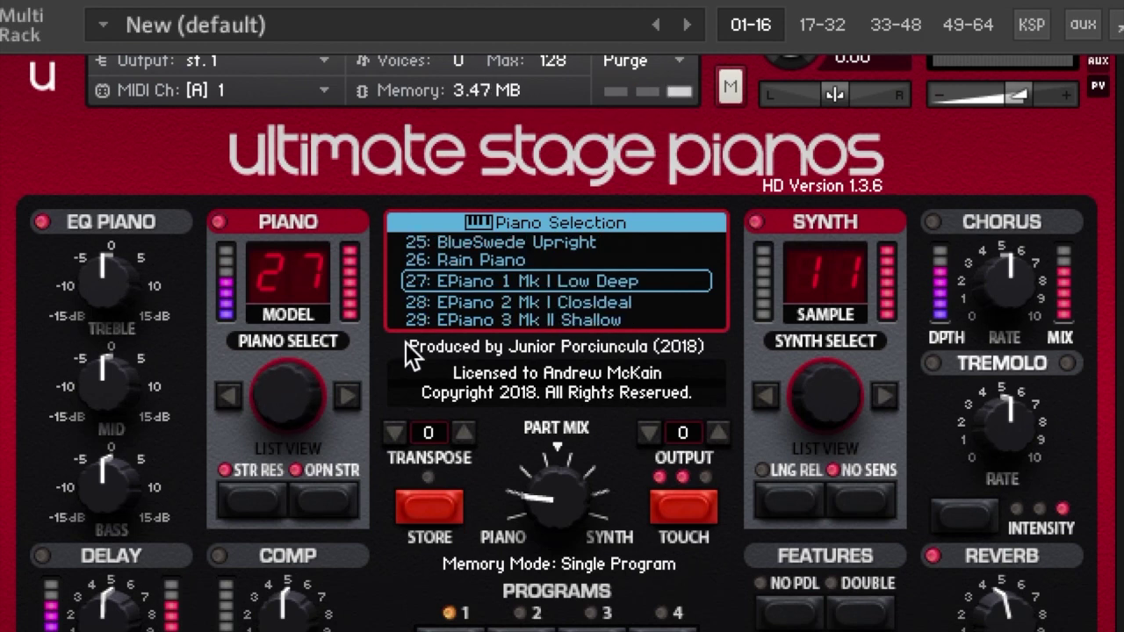
pyautogui.moveTo(548, 495); pyautogui.dragTo(538, 614)
pyautogui.moveTo(293, 401); pyautogui.dragTo(292, 394)
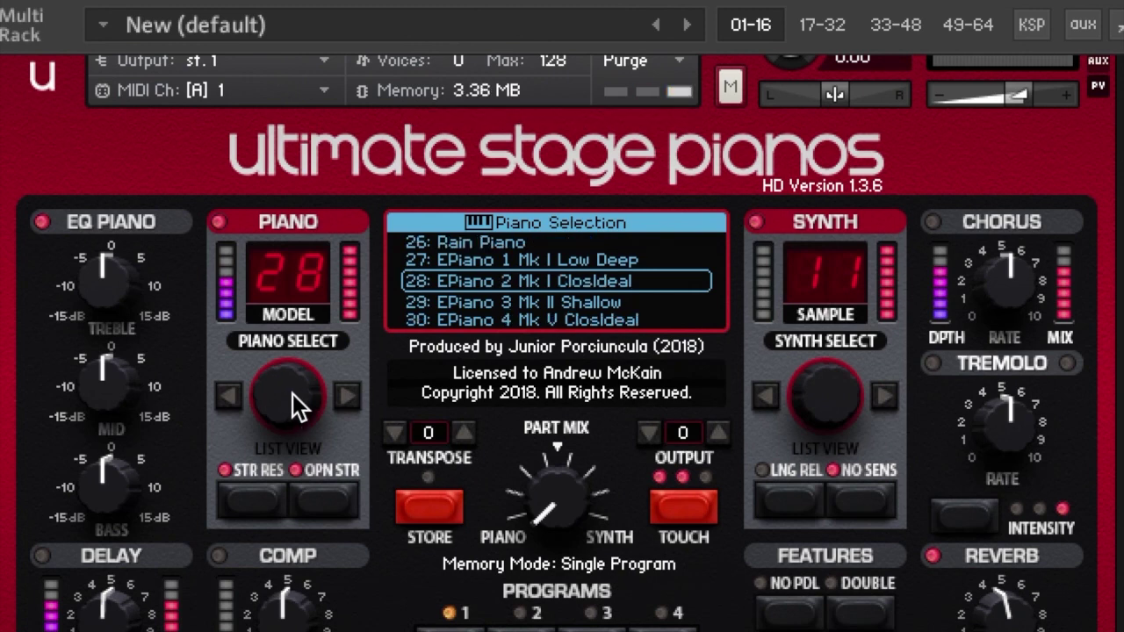